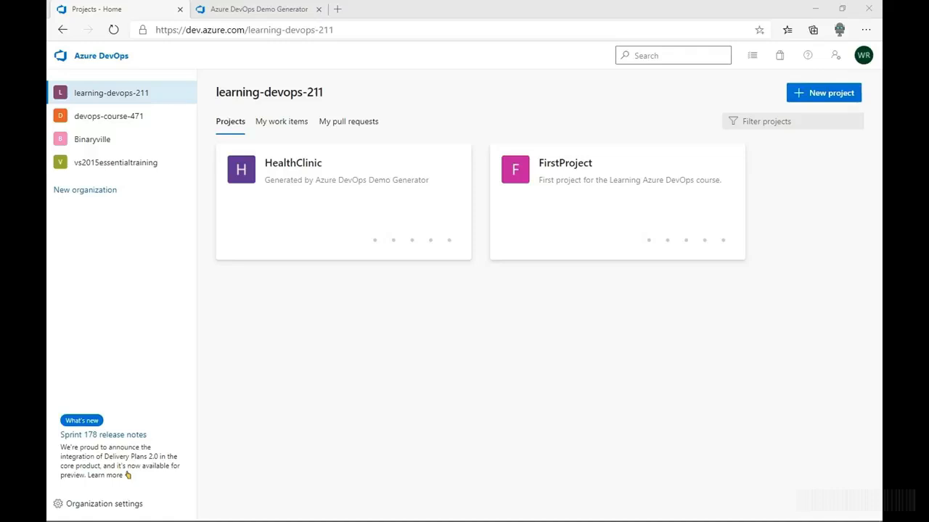
# Open FirstProject's project settings and view its teams
pyautogui.click(559, 192)
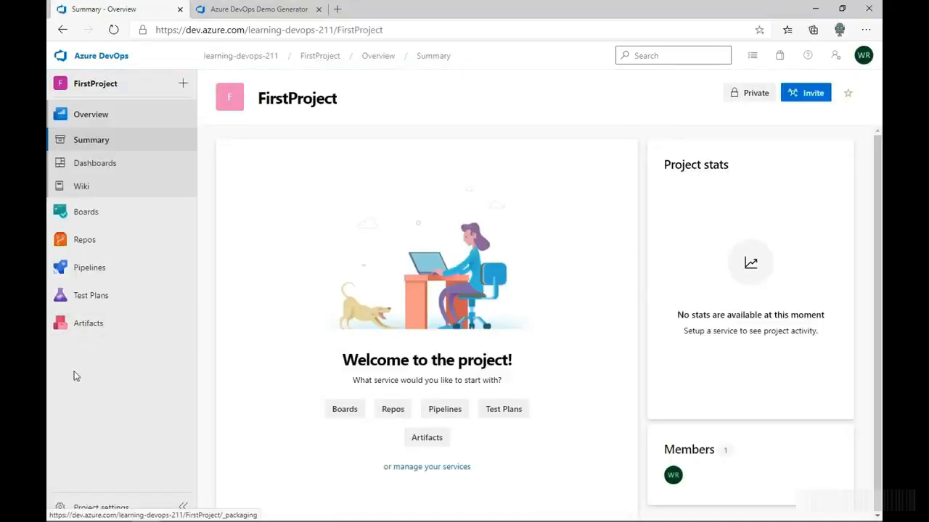
pyautogui.click(120, 508)
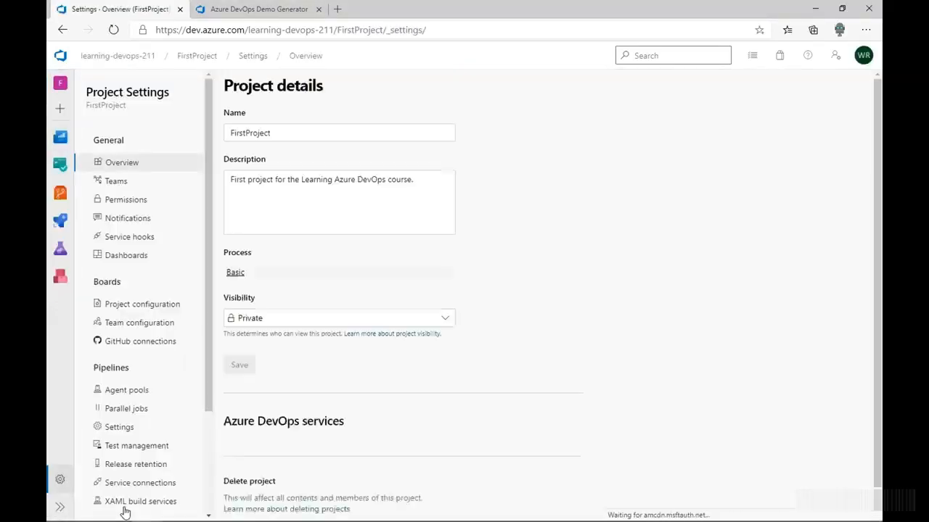
pyautogui.click(124, 182)
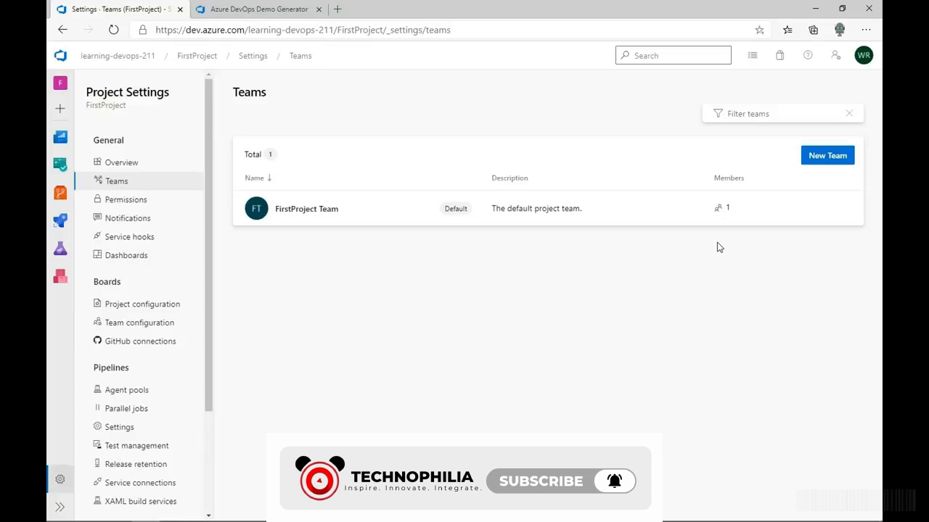
pyautogui.click(132, 61)
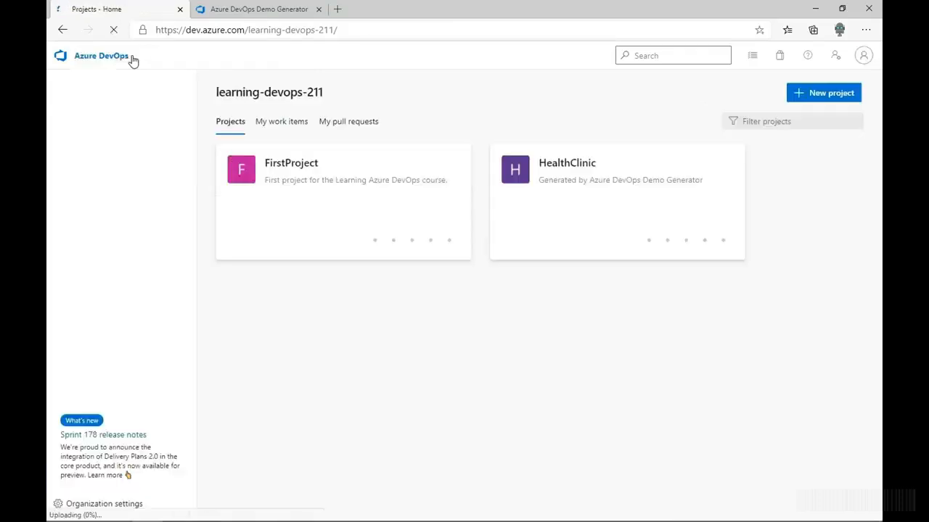
# Open HealthClinic's project settings and view the members of HealthClinic Team
pyautogui.click(551, 182)
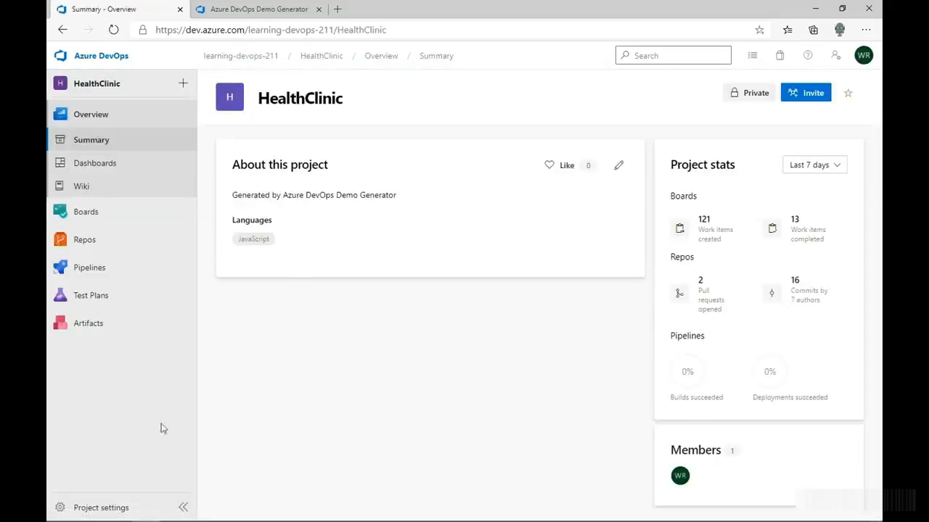
pyautogui.click(112, 507)
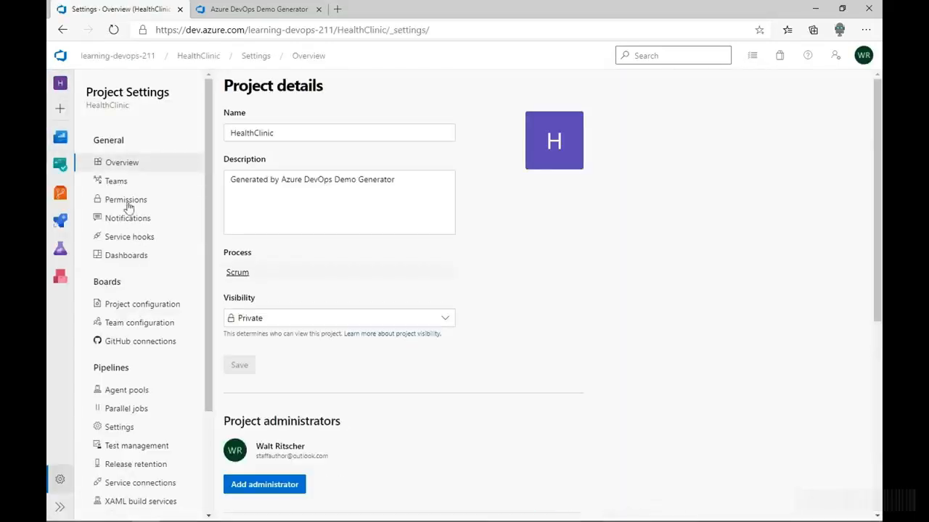
pyautogui.click(118, 181)
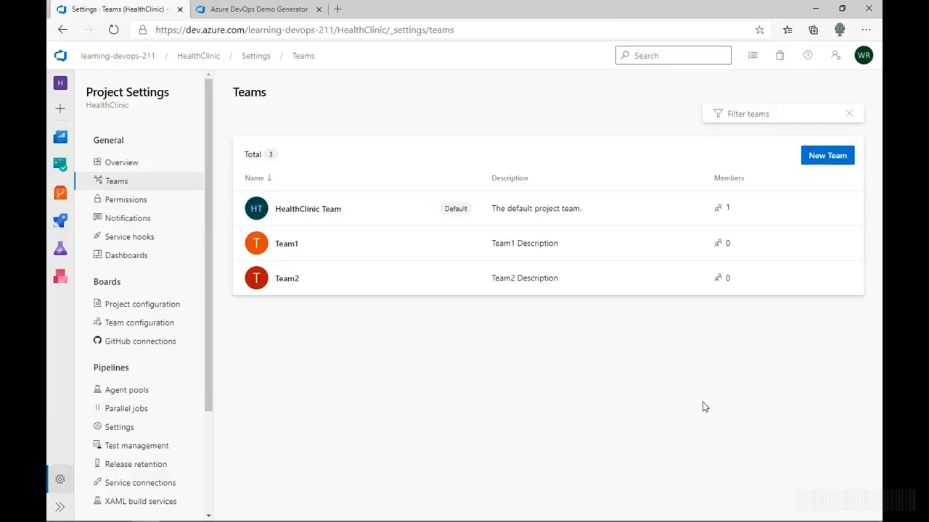
pyautogui.click(508, 211)
# Try to add a user to HealthClinic Team by pasting their e-mail address
pyautogui.click(837, 180)
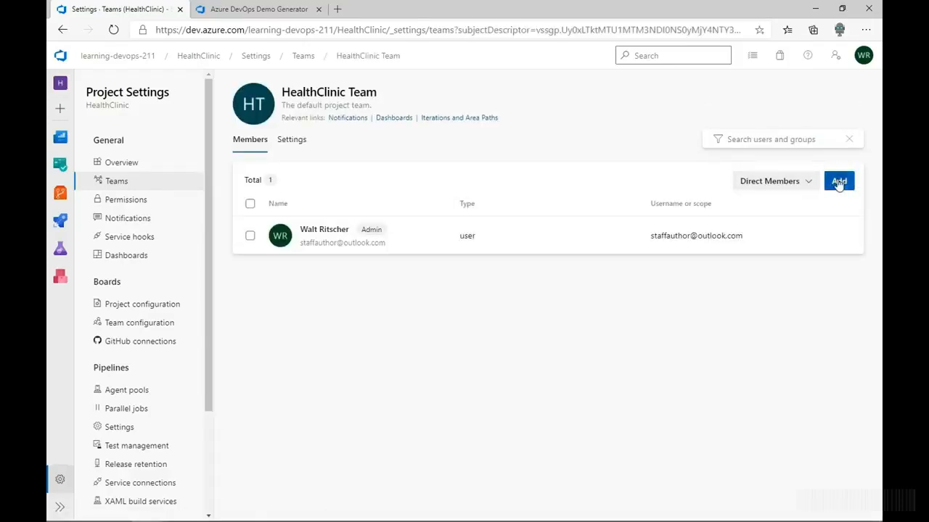
pyautogui.hotkey('ctrl', 'v')
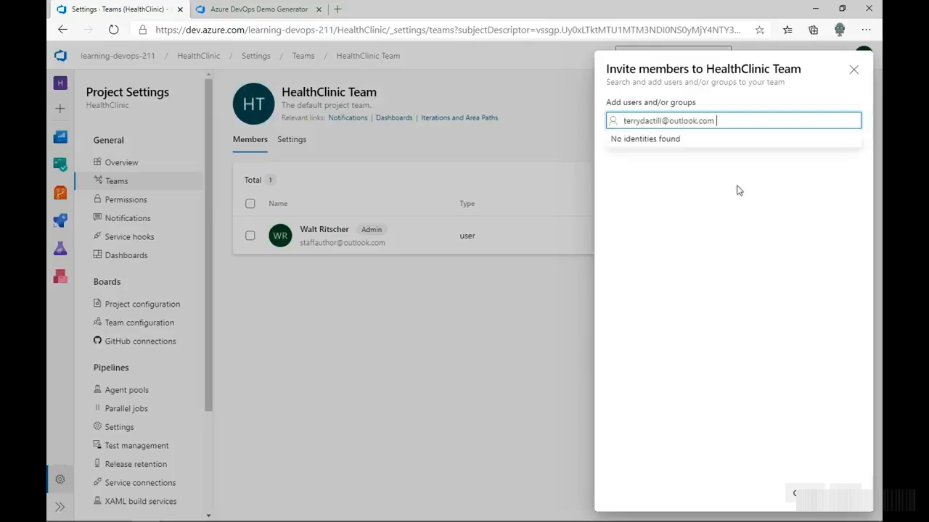
pyautogui.click(710, 187)
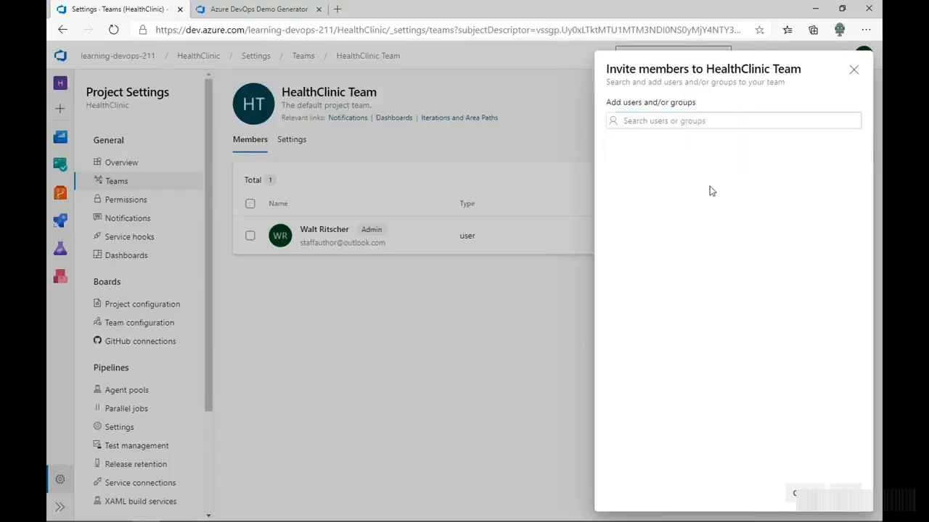
pyautogui.click(714, 118)
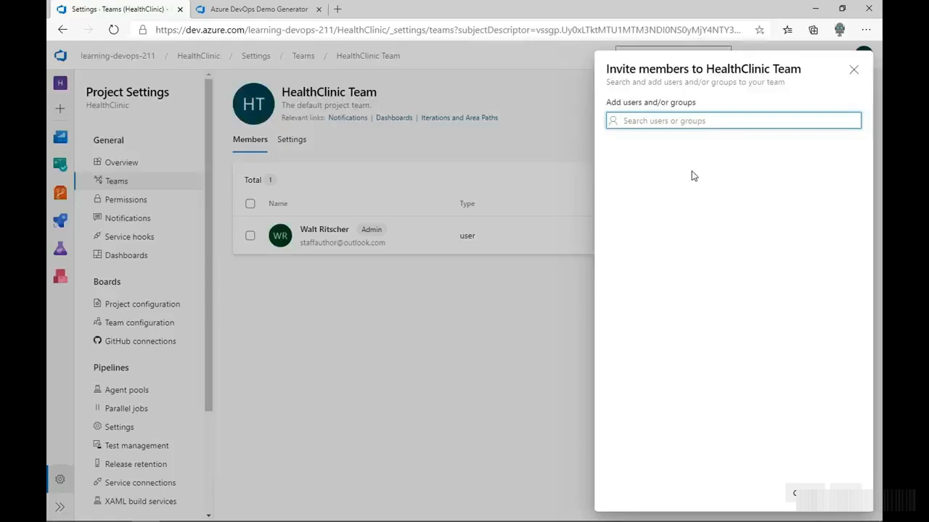
pyautogui.click(121, 61)
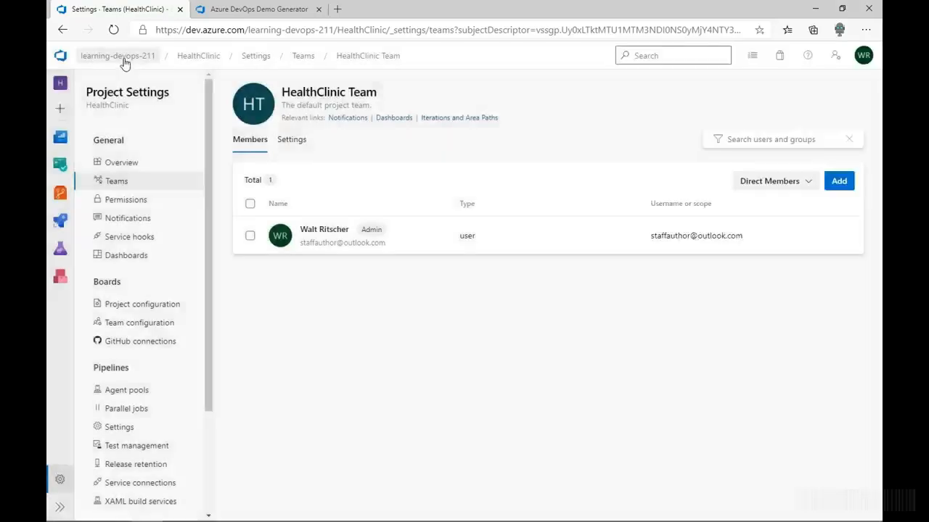
pyautogui.click(123, 63)
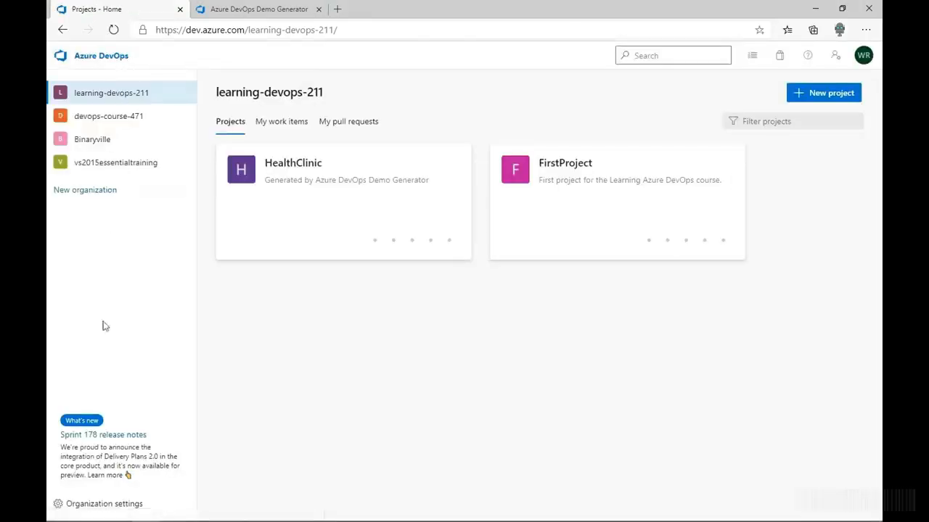
# In organization settings, start adding a new user and enter the user's e-mail address
pyautogui.click(125, 503)
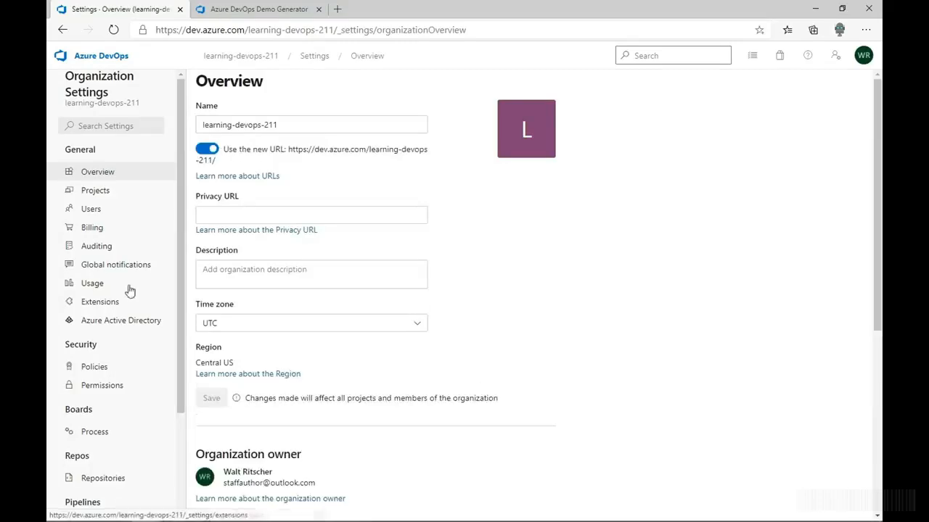
pyautogui.click(107, 210)
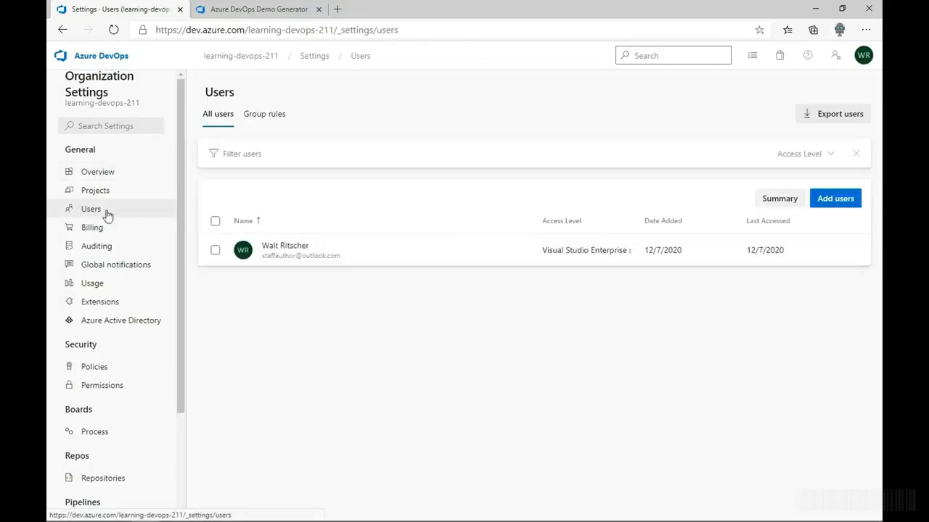
pyautogui.click(835, 204)
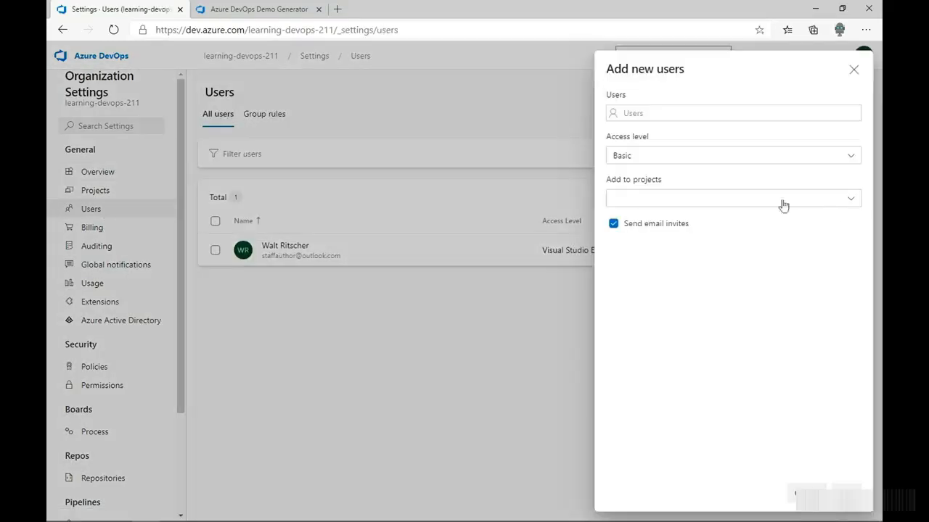
pyautogui.click(688, 116)
pyautogui.hotkey('ctrl', 'v')
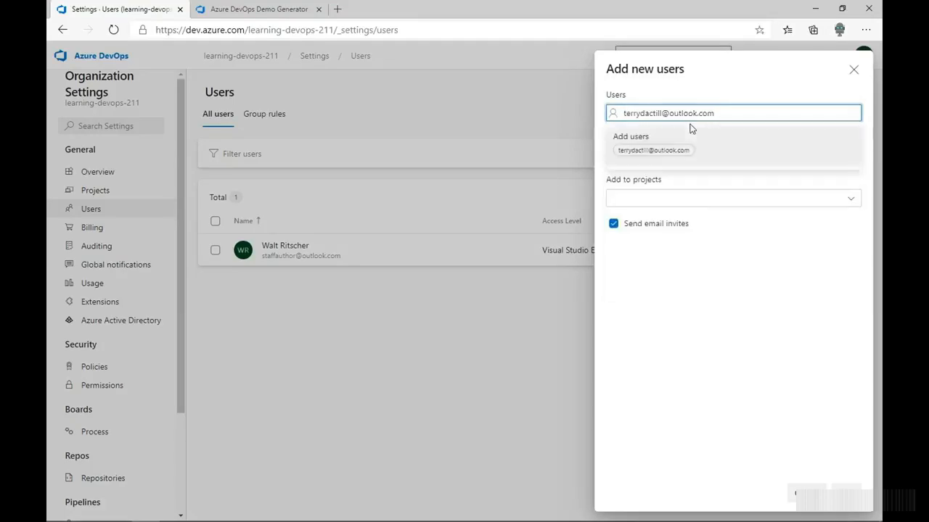
pyautogui.click(695, 141)
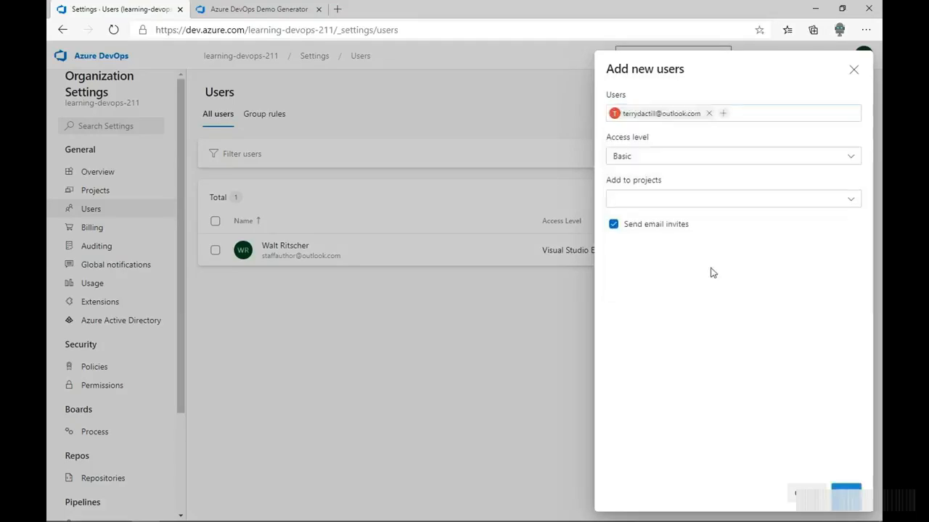
# Add the user to all projects with Basic access level and confirm the invitation
pyautogui.click(672, 209)
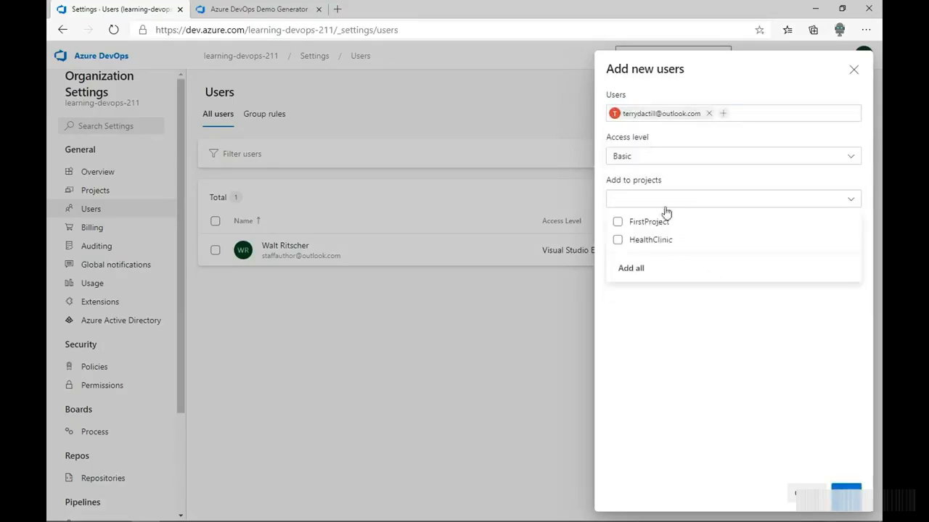
pyautogui.click(627, 269)
pyautogui.click(704, 371)
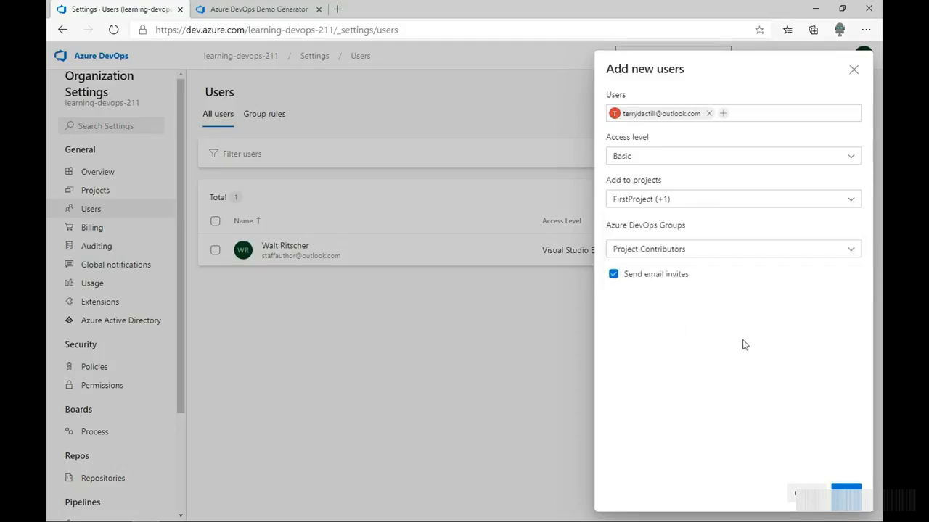
pyautogui.click(848, 161)
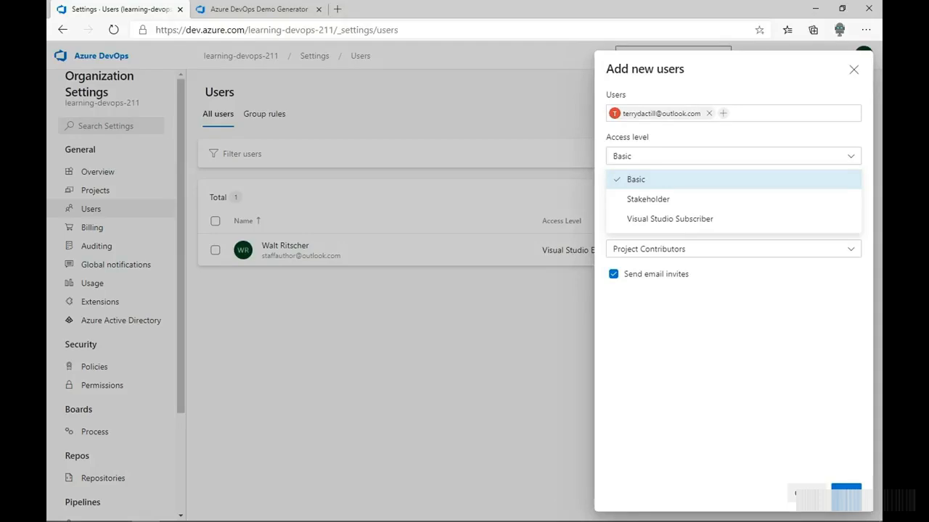
pyautogui.click(690, 200)
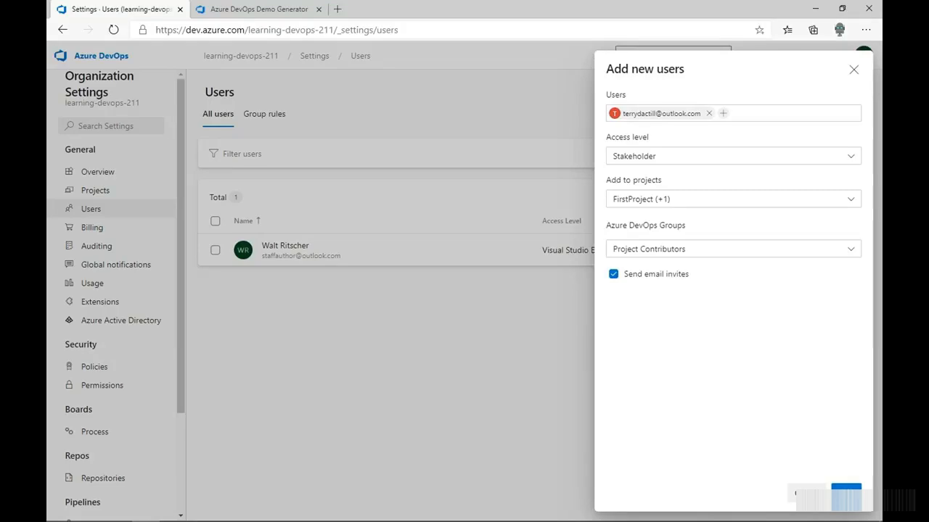
pyautogui.click(681, 162)
pyautogui.click(676, 180)
pyautogui.click(846, 493)
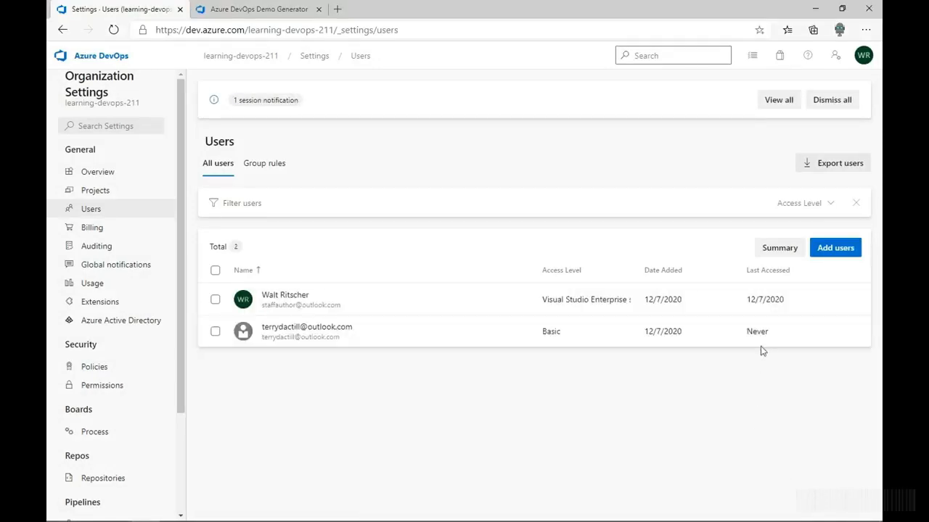
# Invite a second user by e-mail with Basic access level to all projects
pyautogui.click(822, 247)
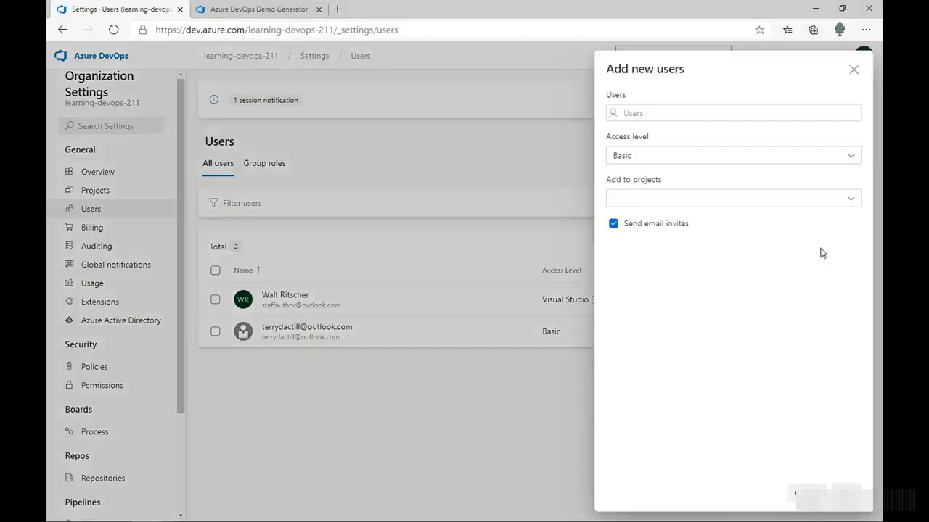
pyautogui.click(675, 111)
pyautogui.hotkey('ctrl', 'v')
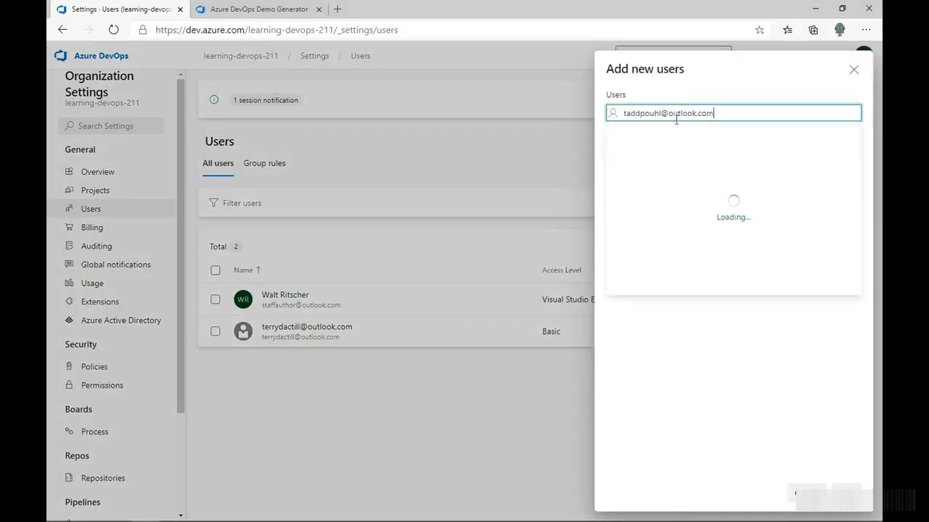
pyautogui.press('Return')
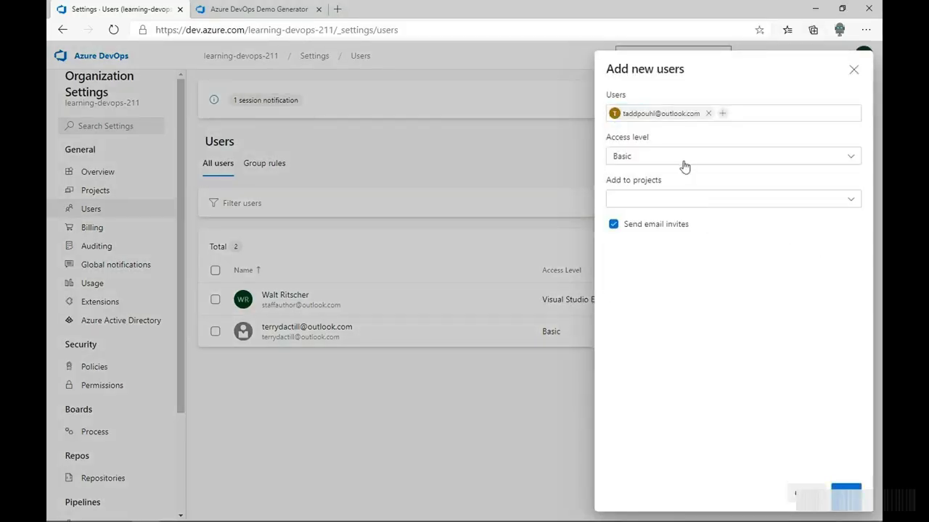
pyautogui.click(677, 199)
pyautogui.click(636, 267)
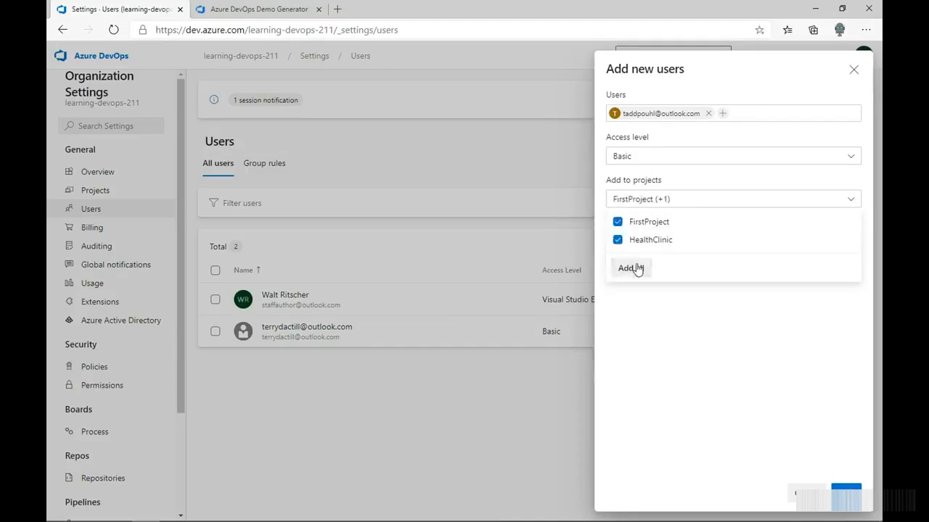
pyautogui.click(642, 301)
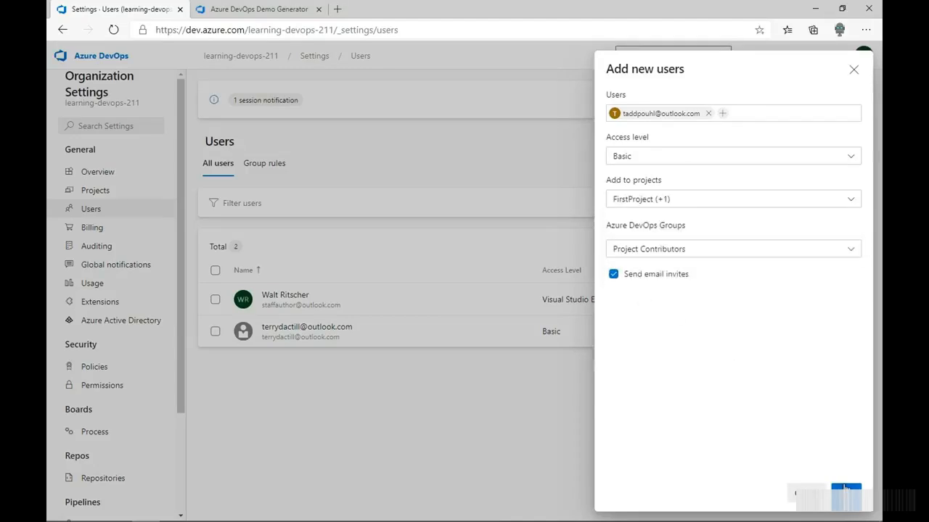
pyautogui.click(846, 496)
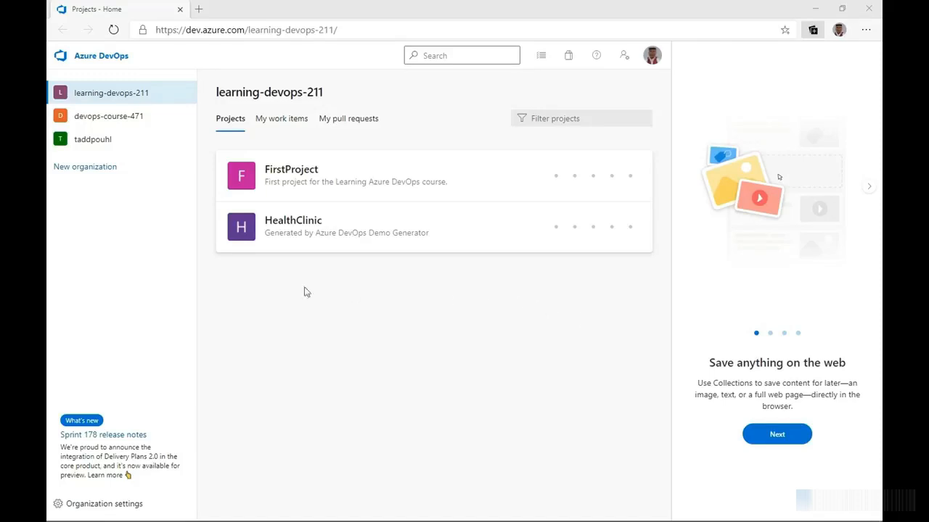
# Return to the organization's users list and review the added users
pyautogui.click(101, 100)
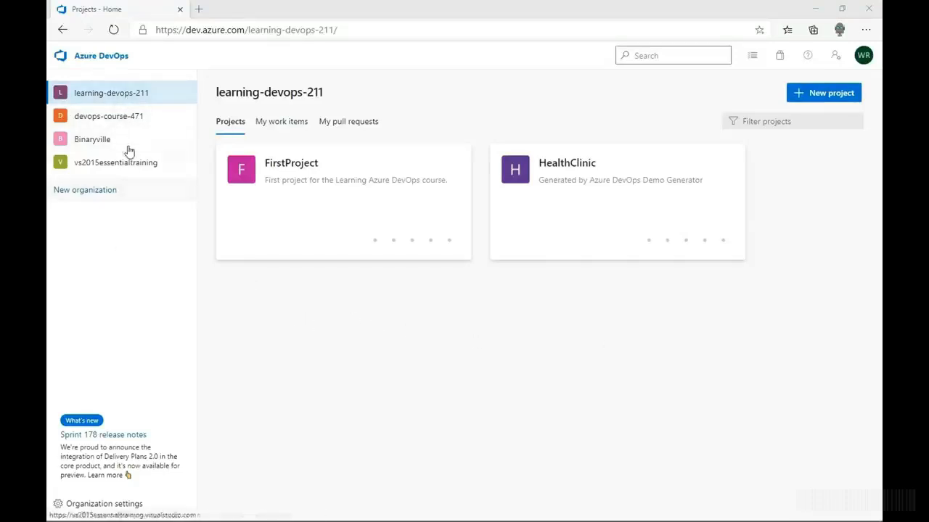
pyautogui.click(120, 92)
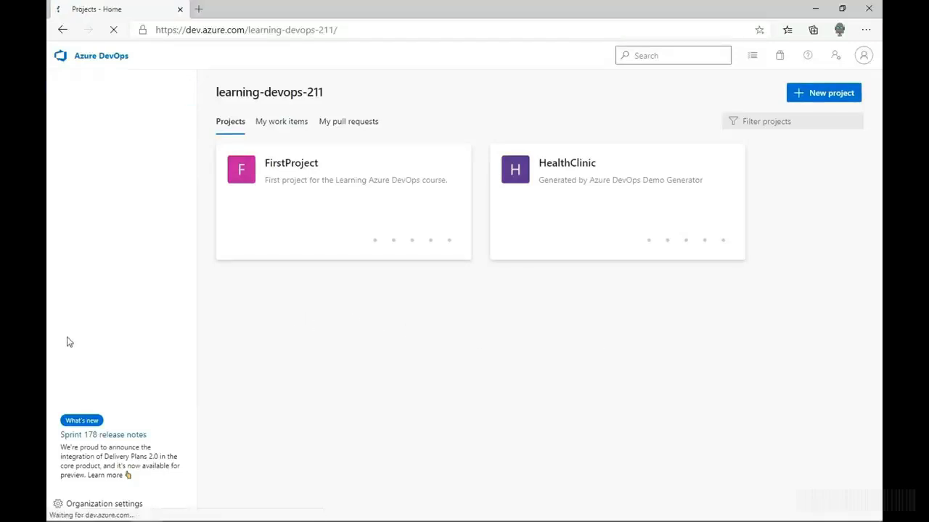
pyautogui.click(138, 503)
pyautogui.click(91, 210)
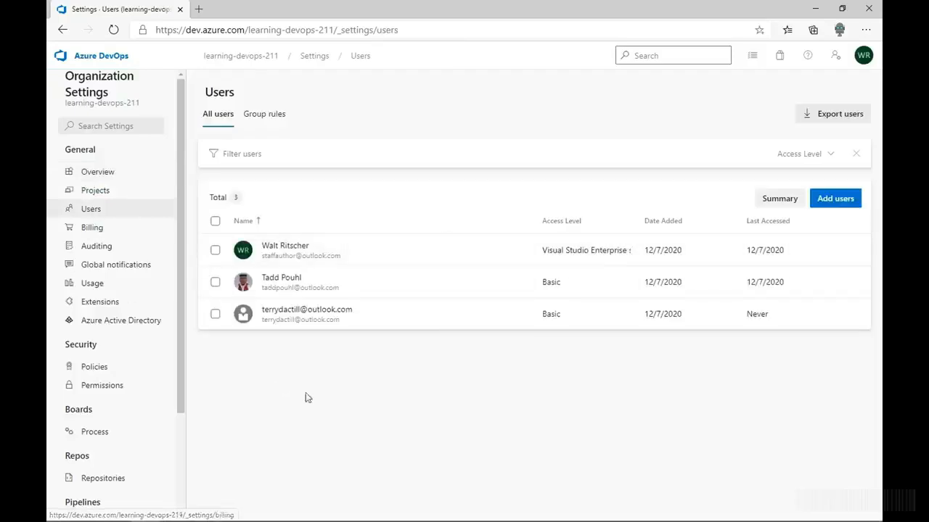
pyautogui.click(314, 284)
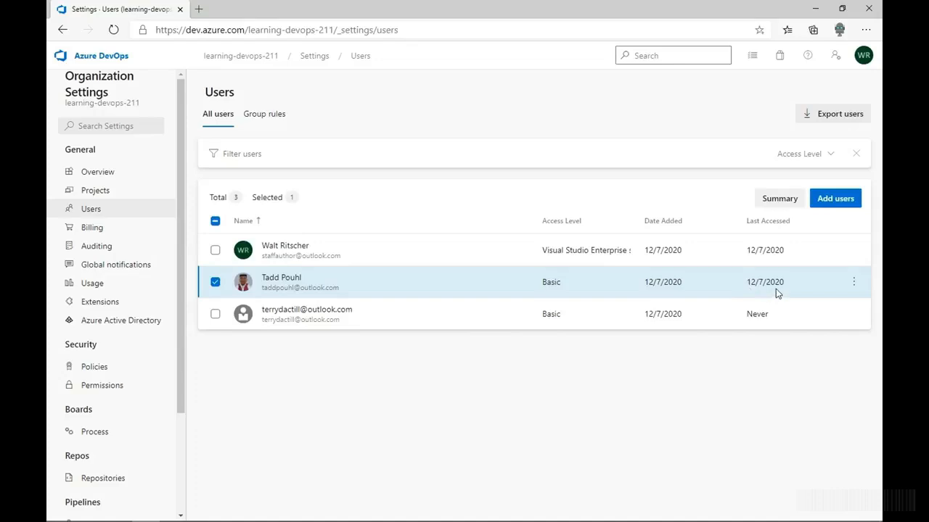
pyautogui.click(509, 320)
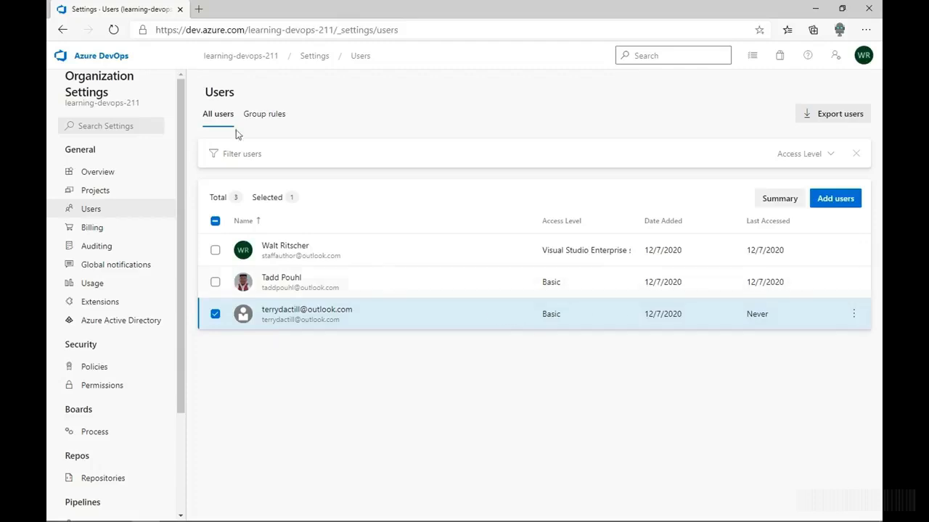
pyautogui.click(235, 63)
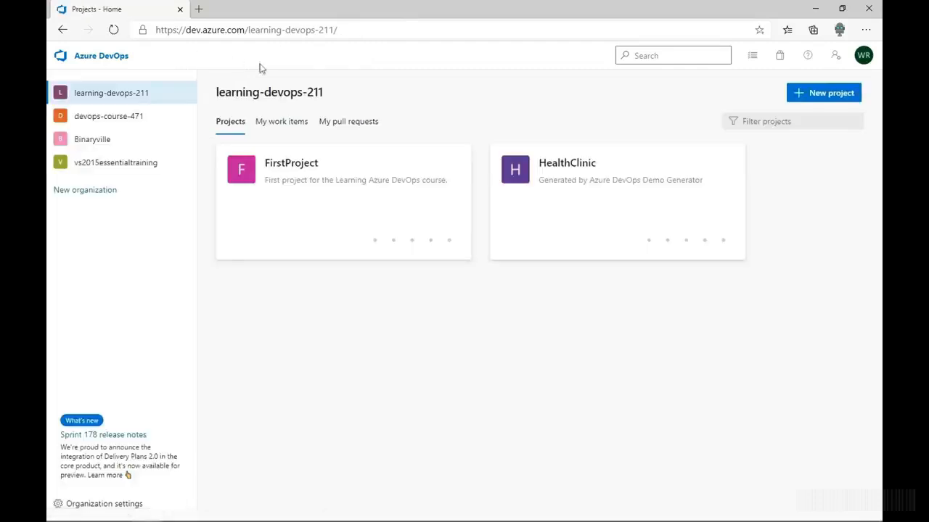
# In the HealthClinic project settings, rename Team1 to Mobile Team with the description Mobile Description and save
pyautogui.click(563, 175)
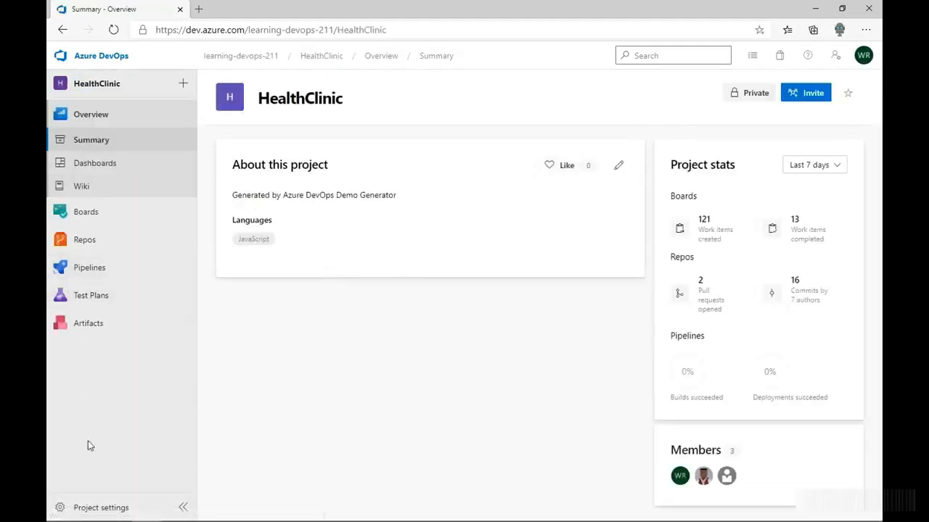
pyautogui.click(101, 506)
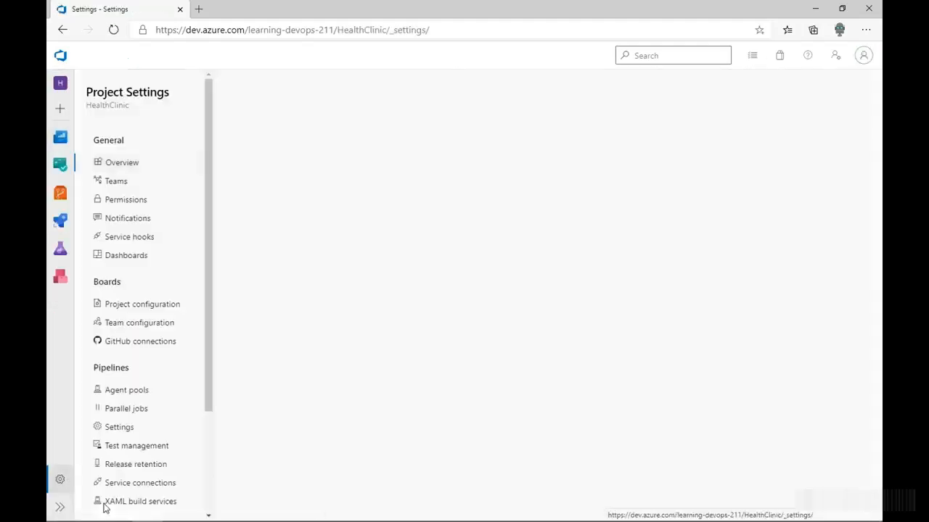
pyautogui.click(122, 182)
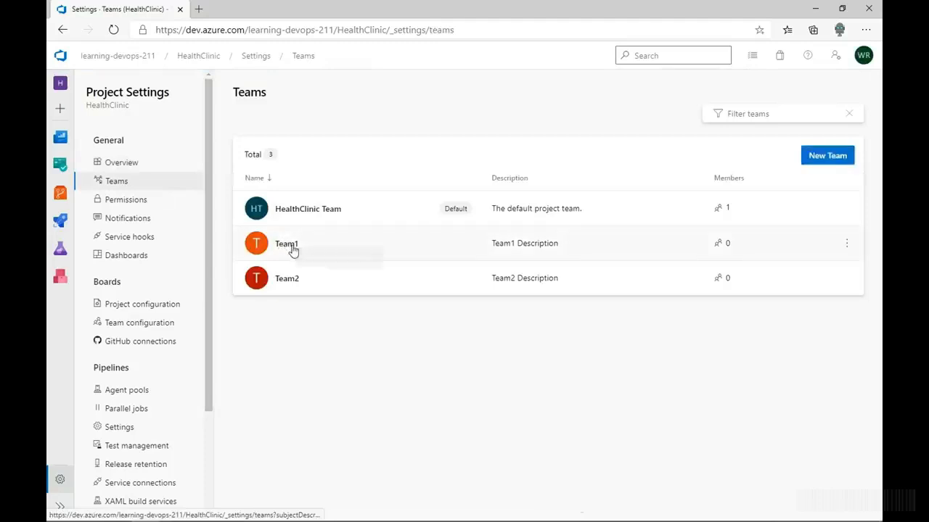
pyautogui.click(290, 245)
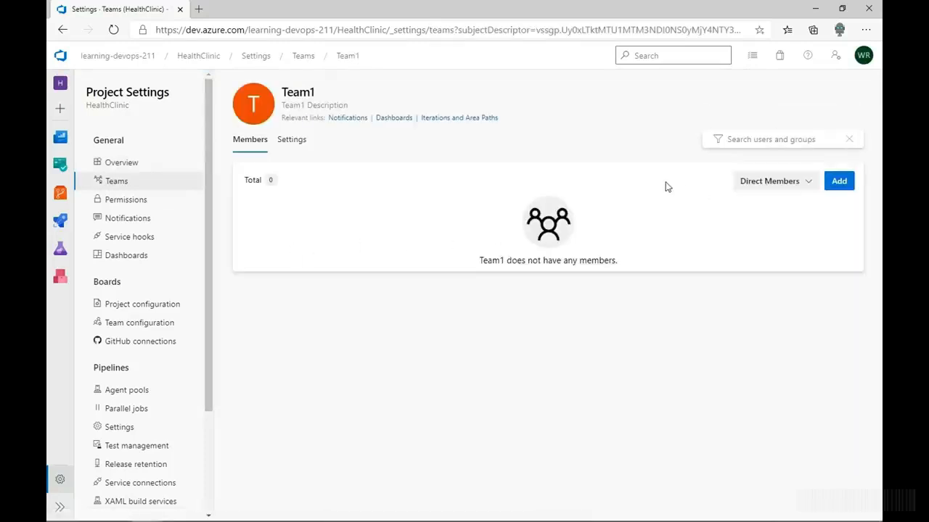
pyautogui.click(302, 144)
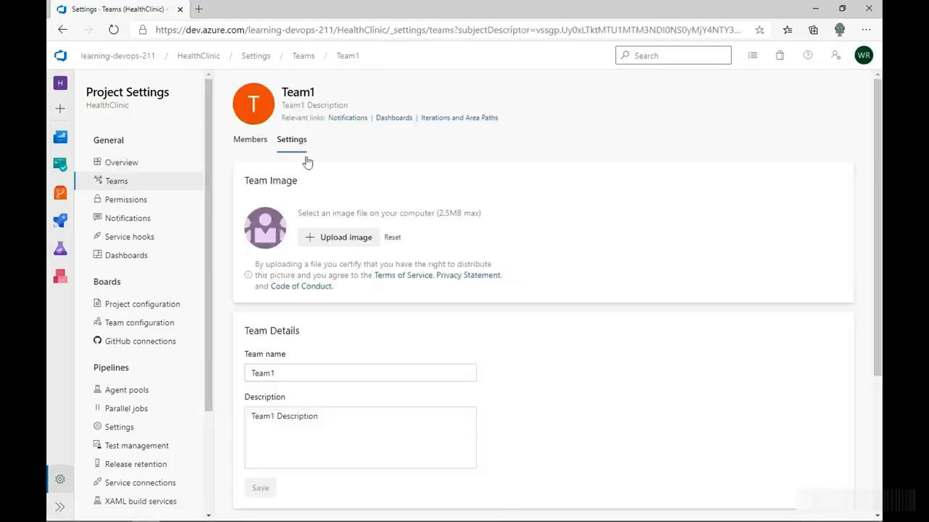
pyautogui.doubleClick(300, 374)
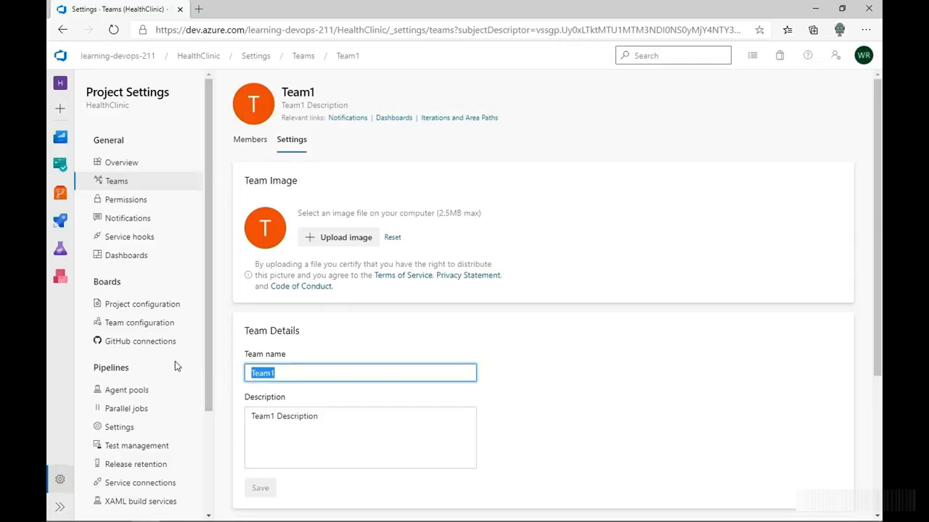
pyautogui.write('Mobile')
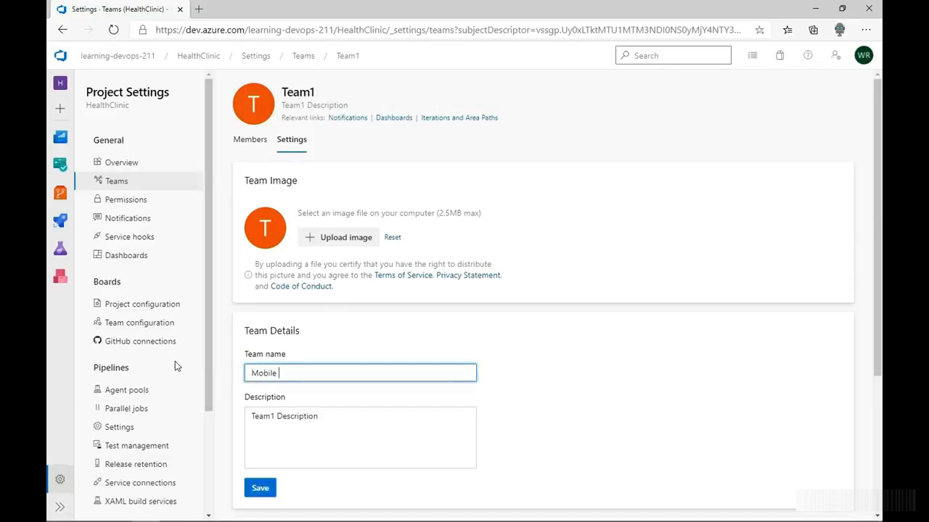
pyautogui.doubleClick(267, 416)
pyautogui.write('Mobile')
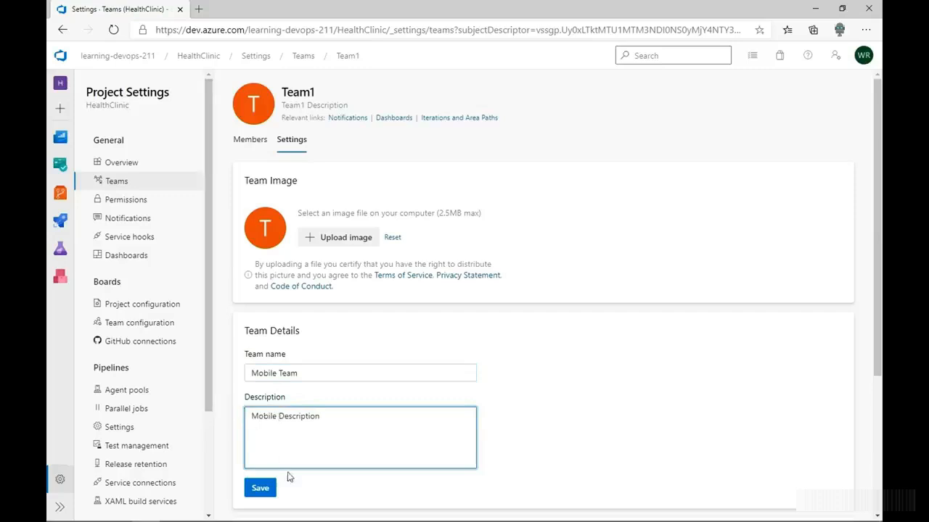
pyautogui.click(260, 489)
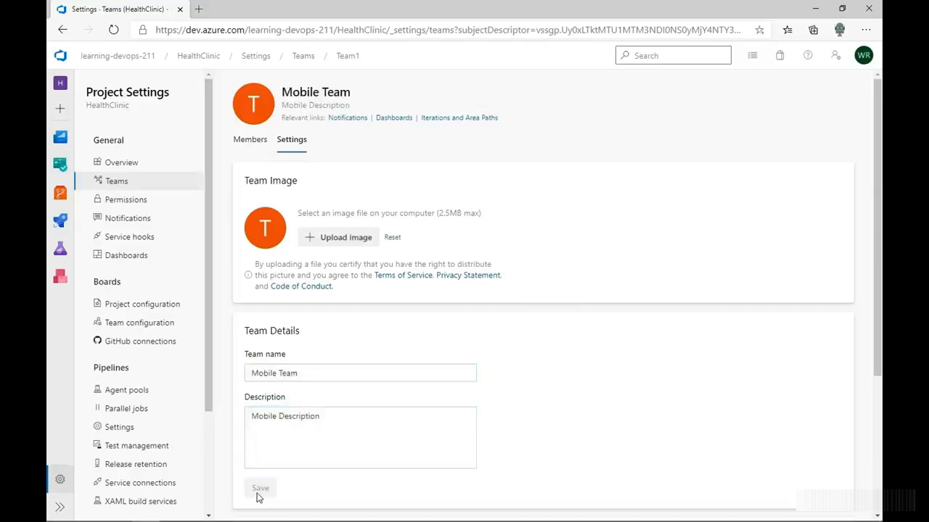
# Add the two newly invited users as members of Mobile Team
pyautogui.click(250, 141)
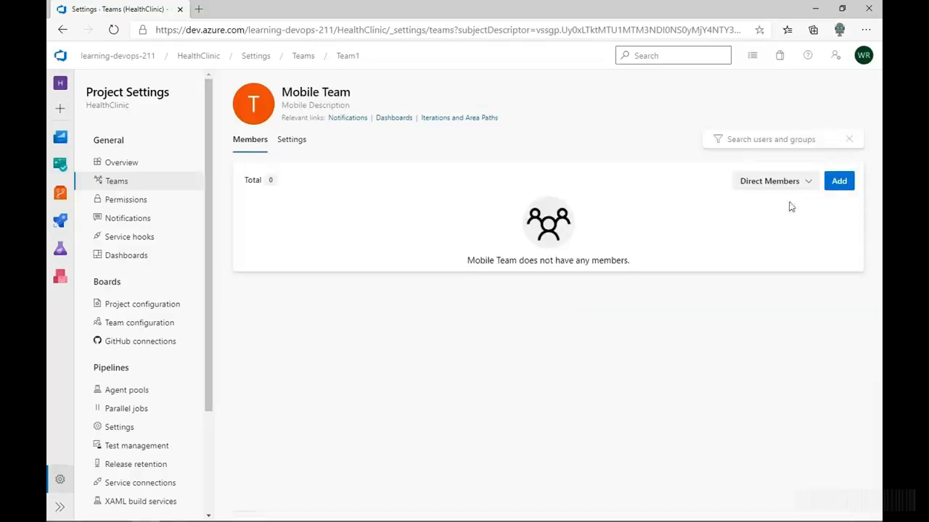
pyautogui.click(832, 187)
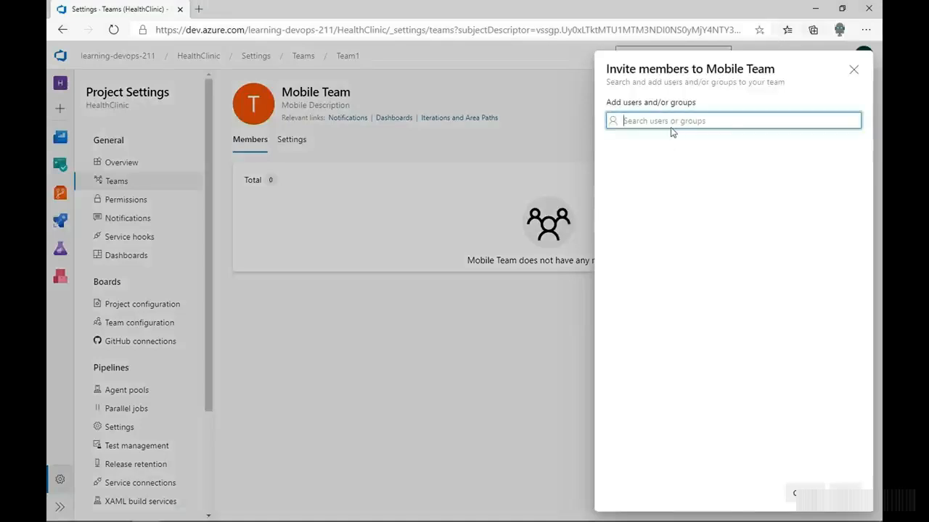
pyautogui.write('ter')
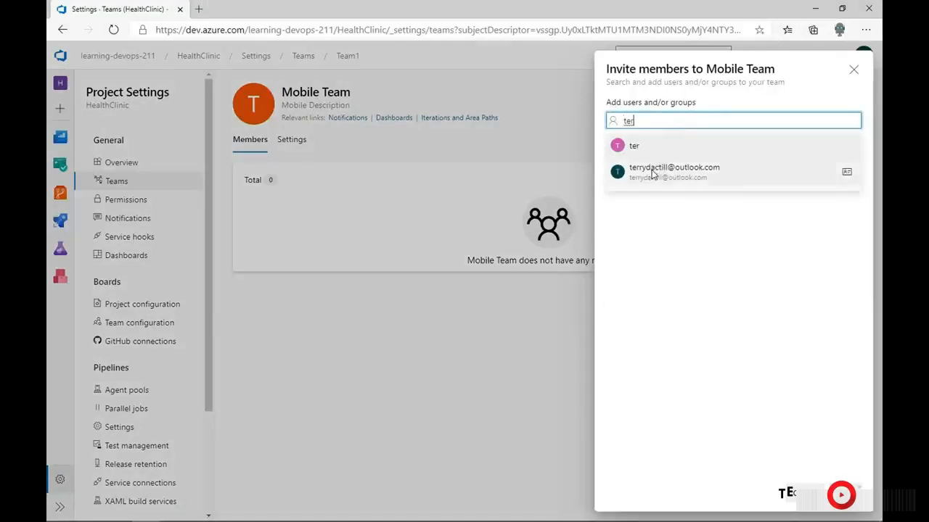
pyautogui.click(652, 174)
pyautogui.write('test')
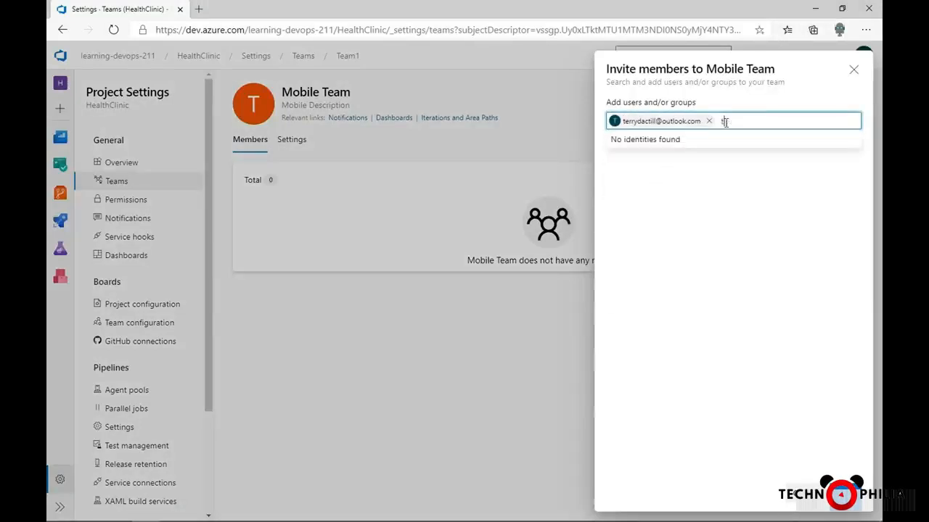
pyautogui.click(673, 168)
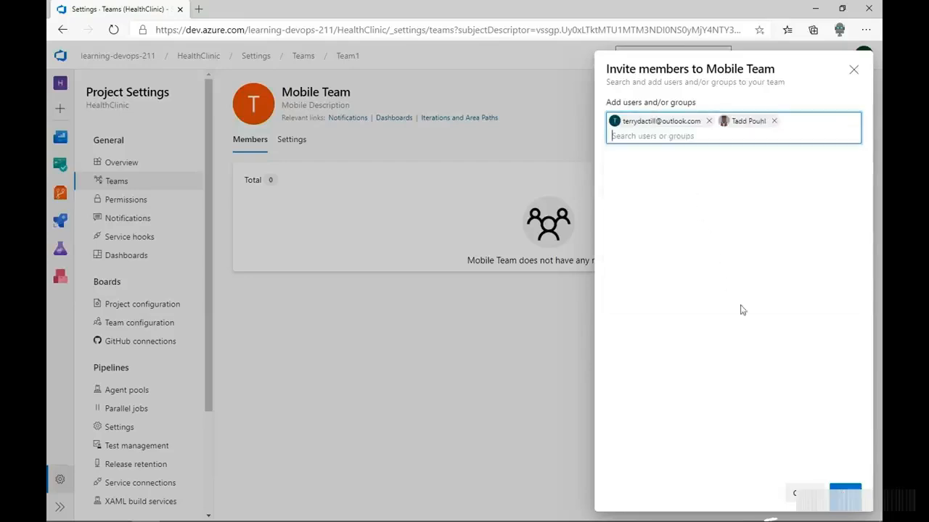
pyautogui.click(835, 497)
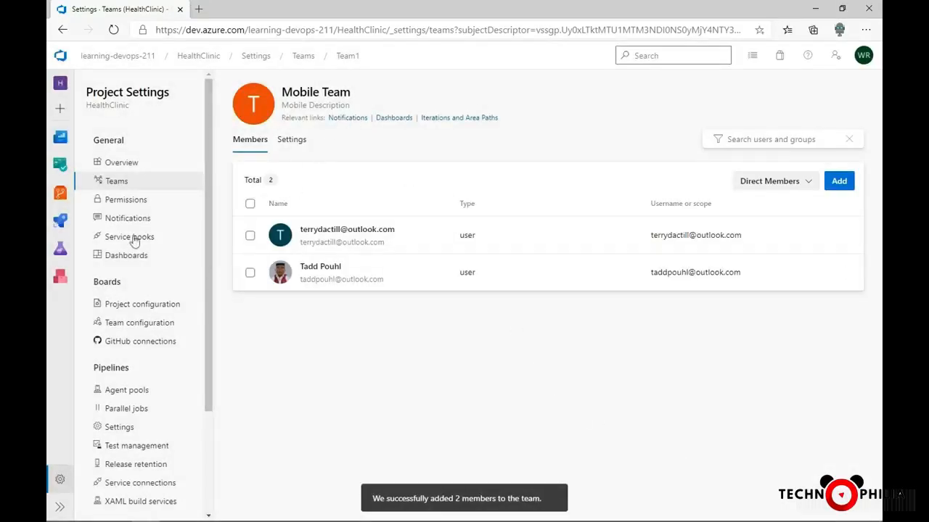
# Rename Team2 to Web Team with the description Web Description and save
pyautogui.click(119, 185)
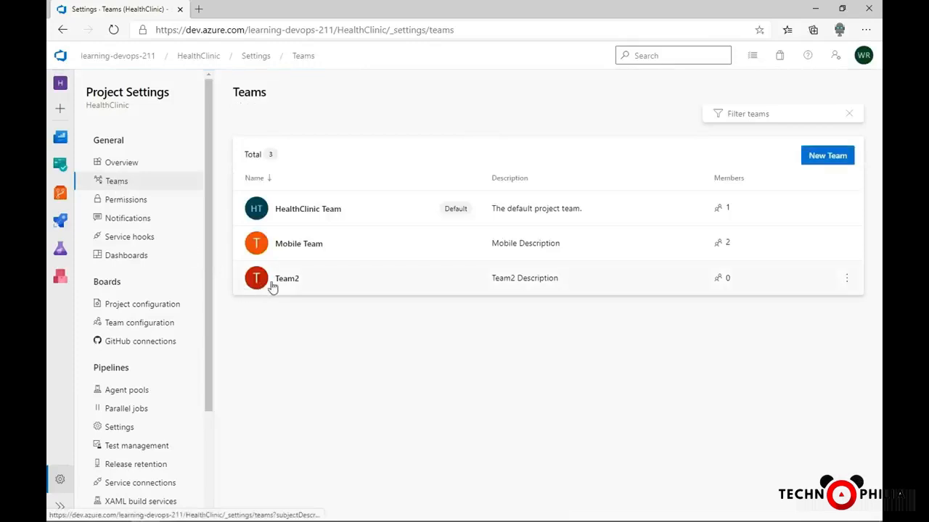
pyautogui.click(282, 283)
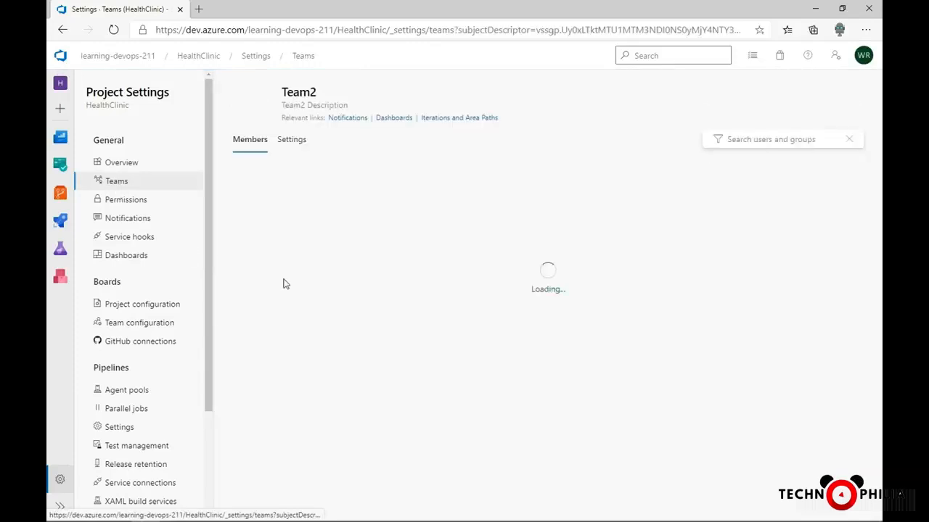
pyautogui.click(291, 142)
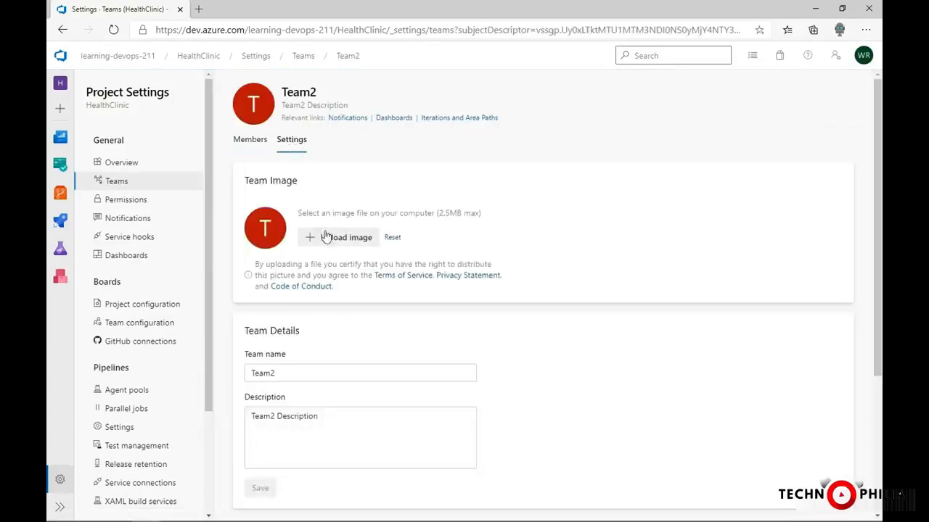
pyautogui.click(276, 375)
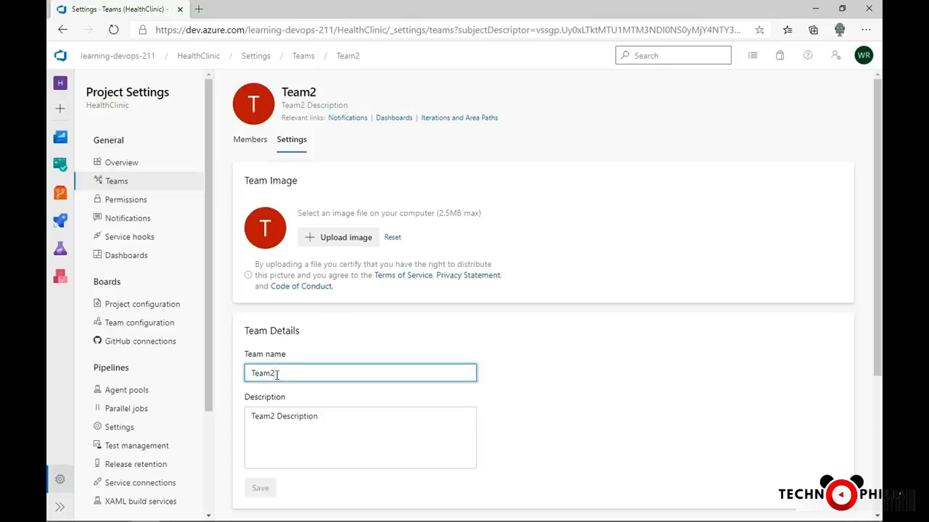
pyautogui.moveTo(277, 374); pyautogui.dragTo(227, 377)
pyautogui.write('Web')
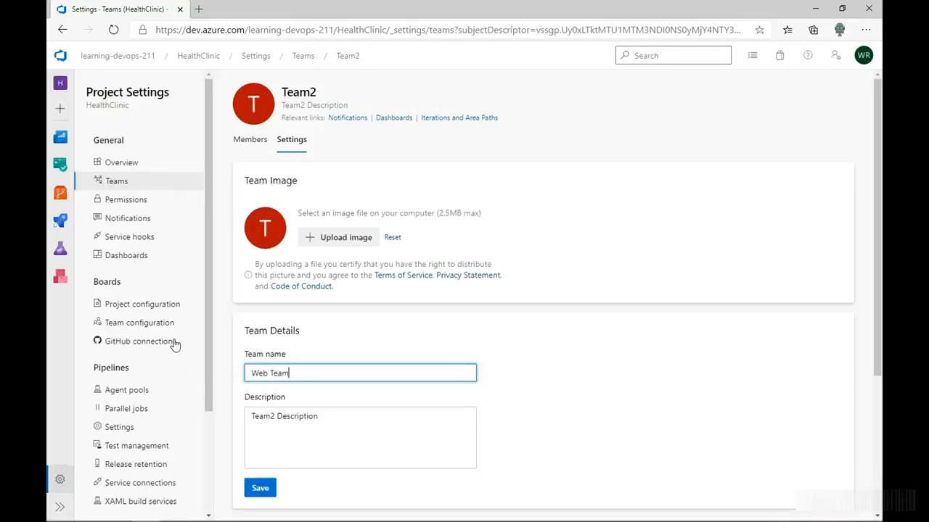
pyautogui.doubleClick(264, 418)
pyautogui.write('Web')
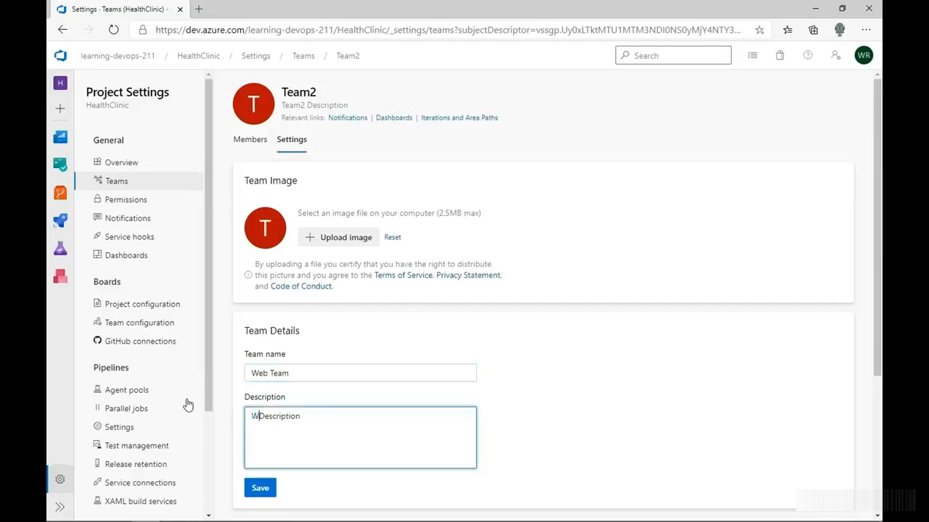
pyautogui.click(247, 489)
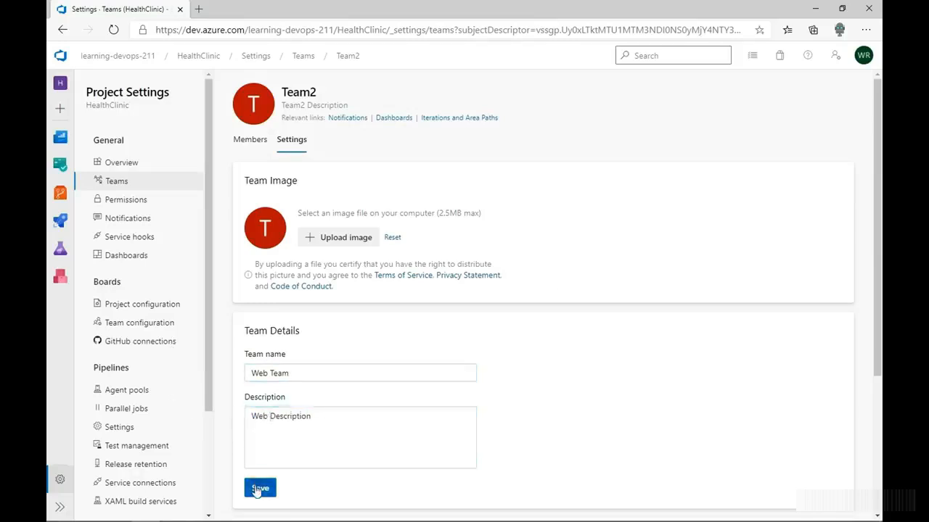
# Add the same two users as members of Web Team
pyautogui.click(251, 141)
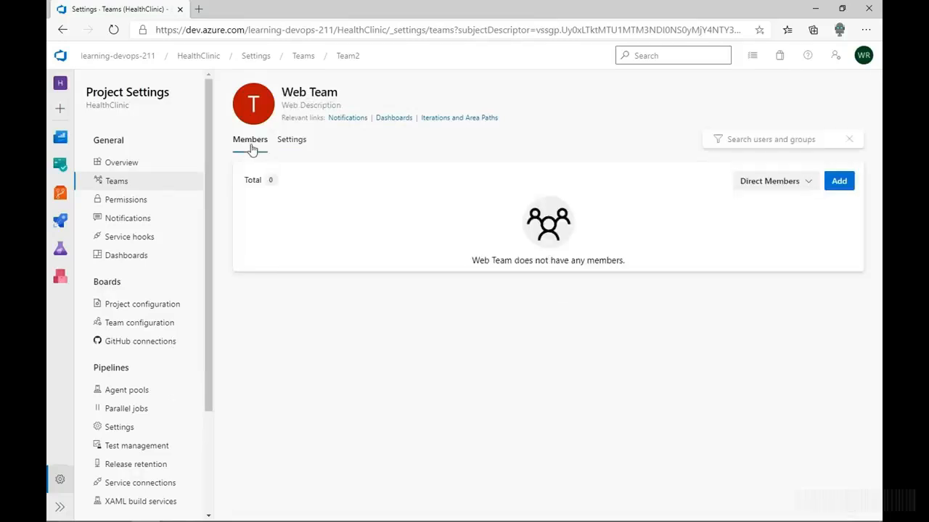
pyautogui.click(836, 186)
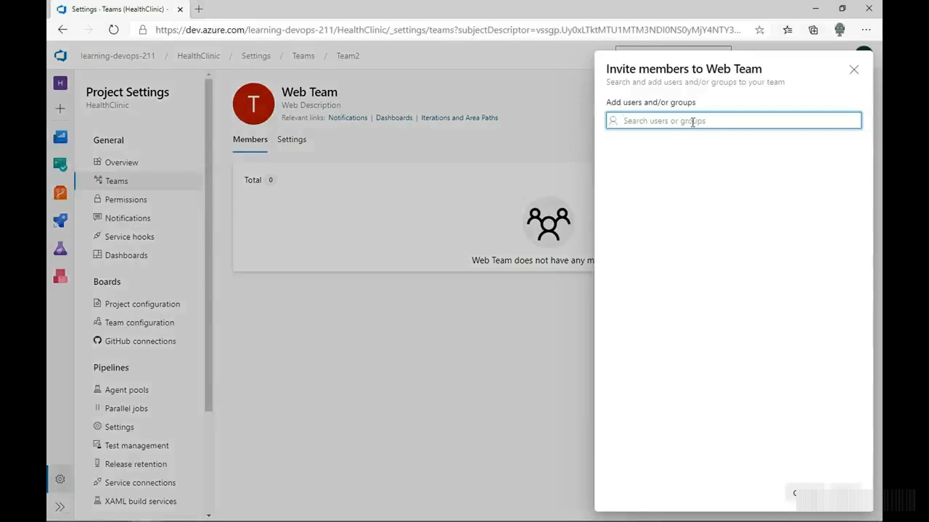
pyautogui.write('terr')
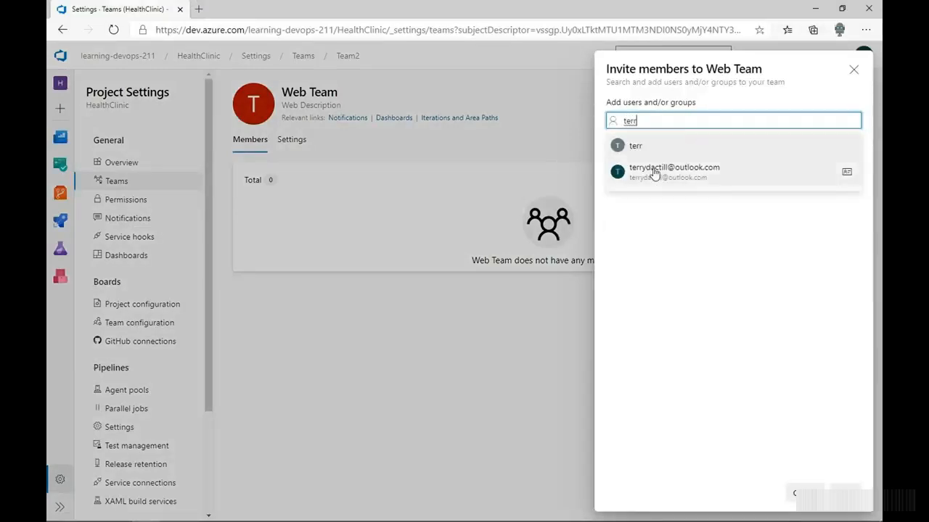
pyautogui.click(655, 173)
pyautogui.write('ta')
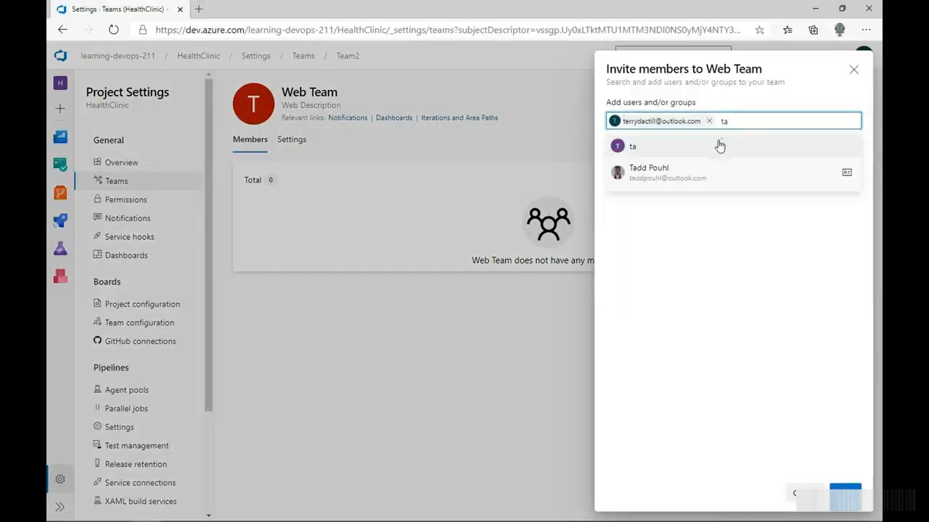
pyautogui.click(674, 173)
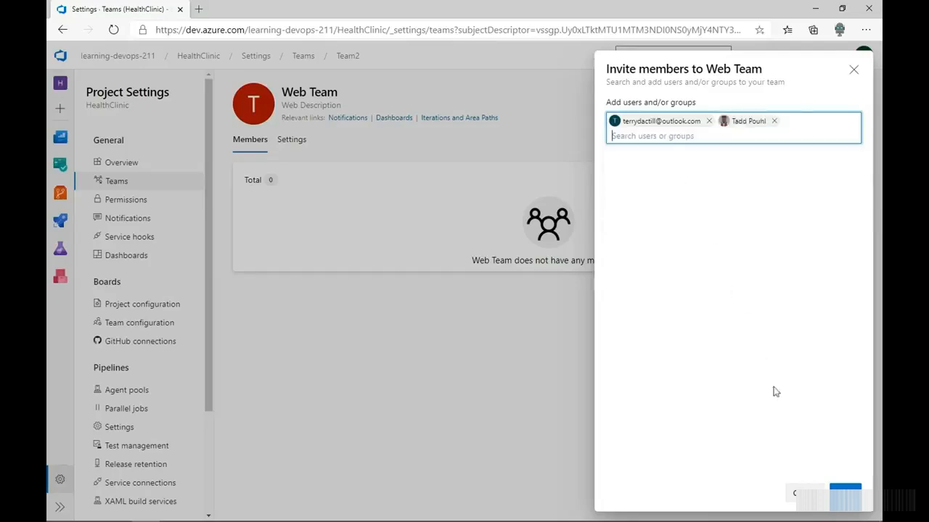
pyautogui.click(846, 494)
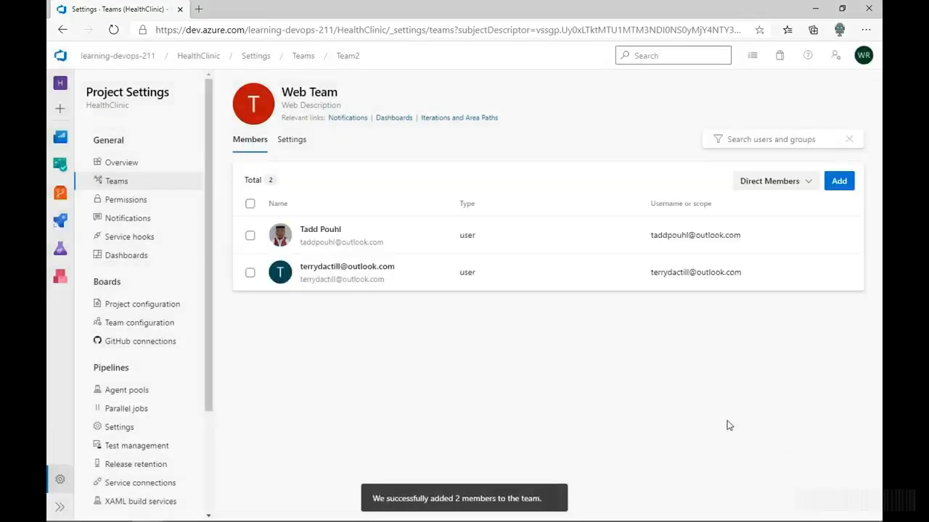